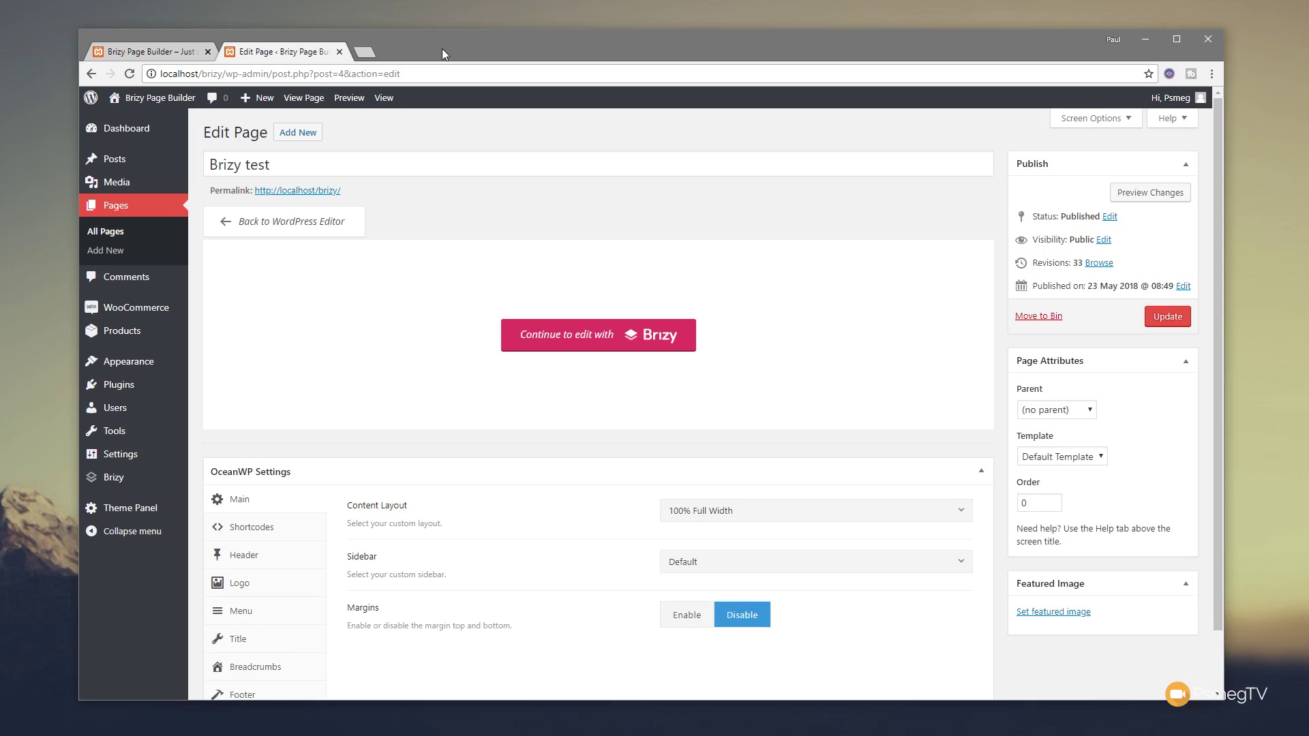
# - Open the Brizy test page in the visual editor and bring up the block library
pyautogui.click(571, 343)
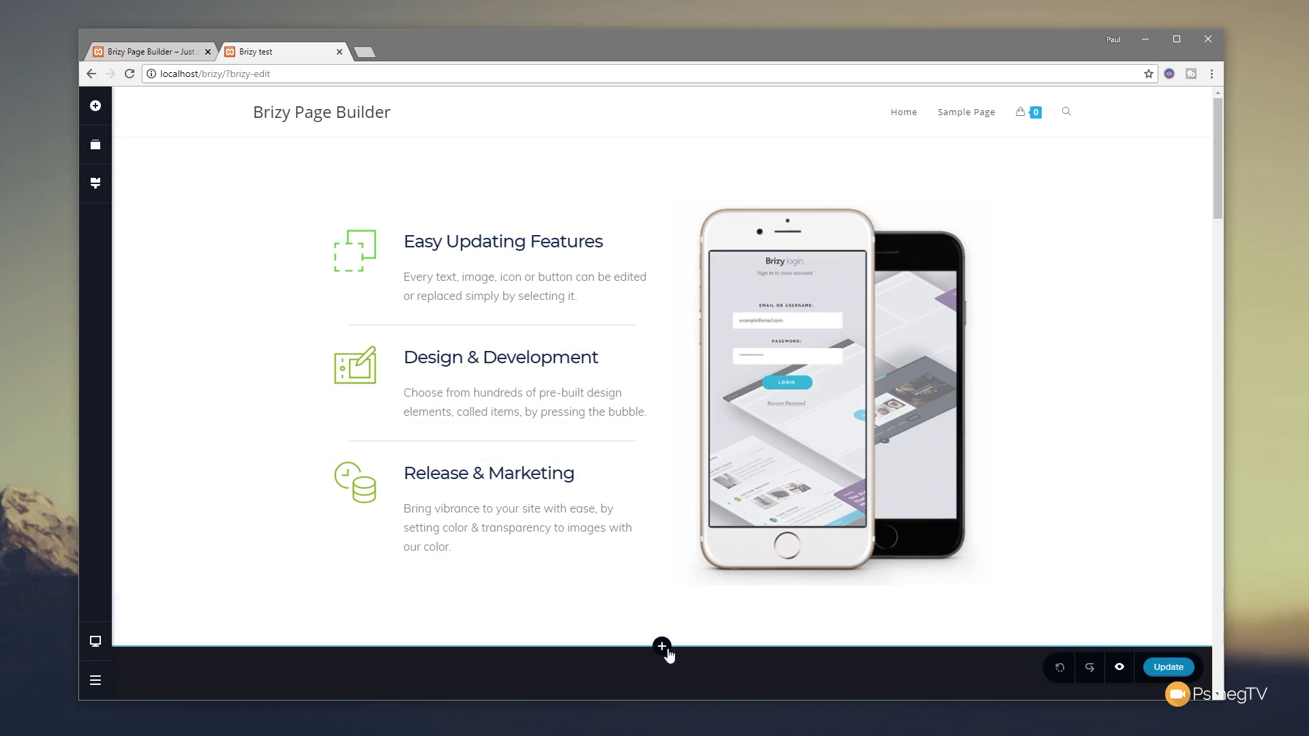
pyautogui.click(662, 646)
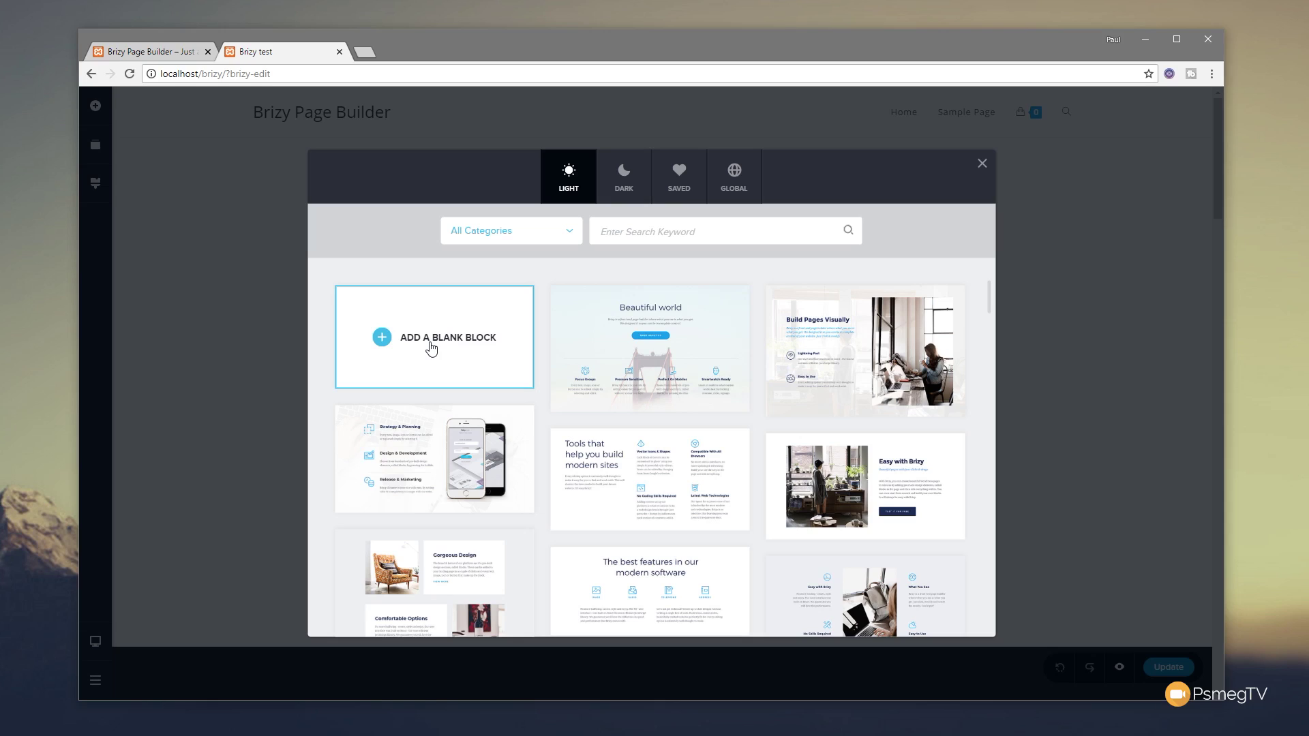
# - Filter the block library to Header blocks and add the 'Websites Fast & Easy' block
pyautogui.click(546, 236)
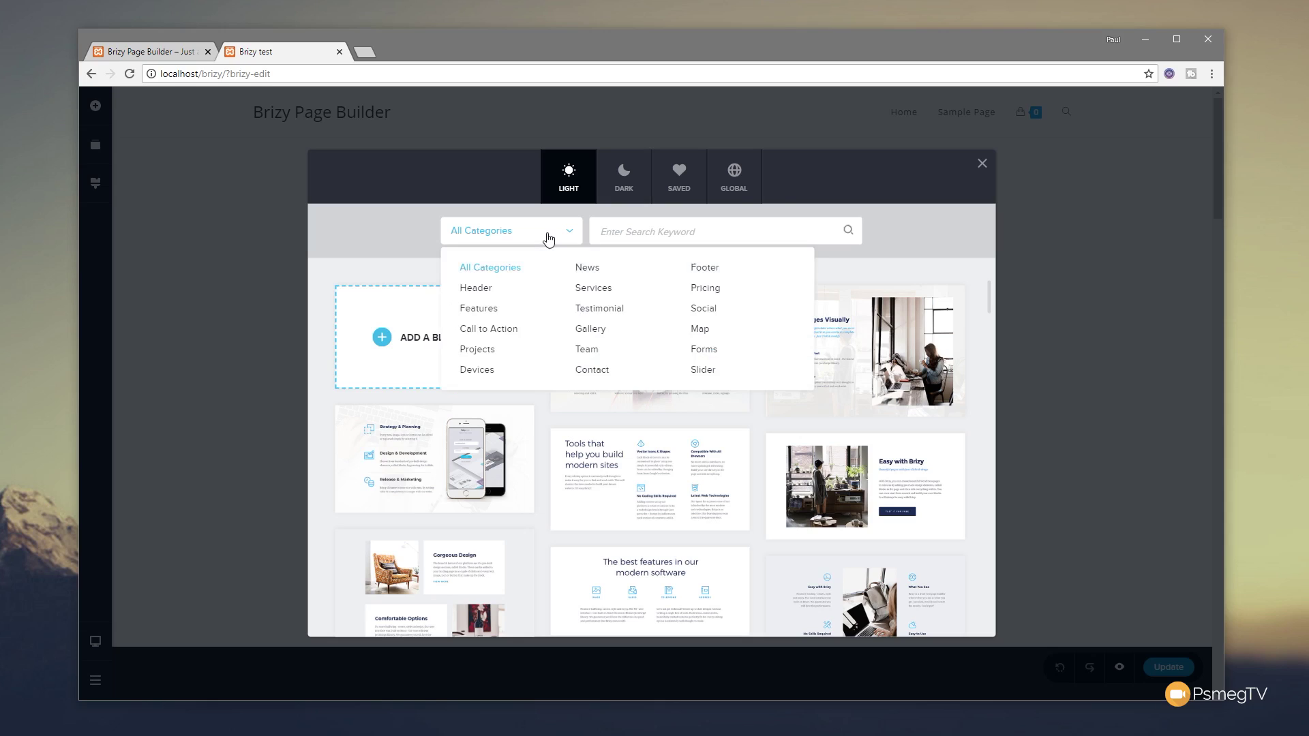
pyautogui.click(494, 298)
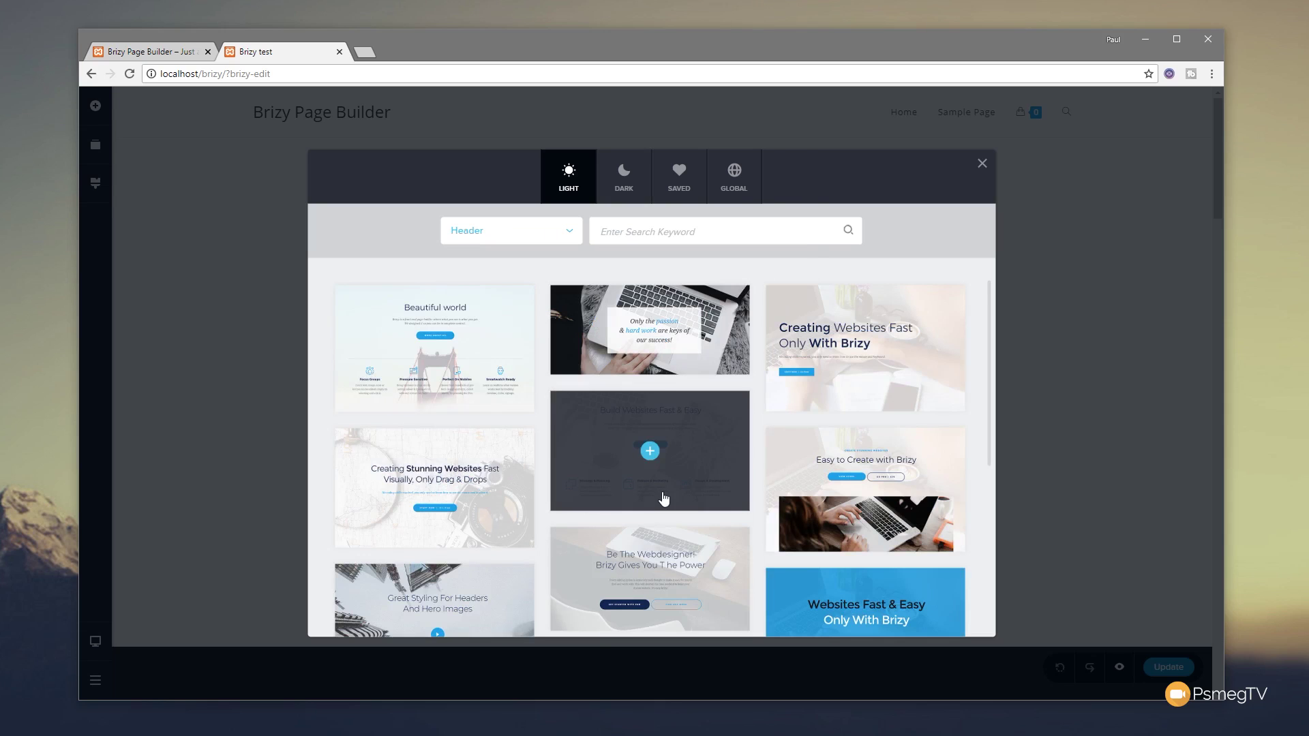
pyautogui.scroll(-2, 664, 499)
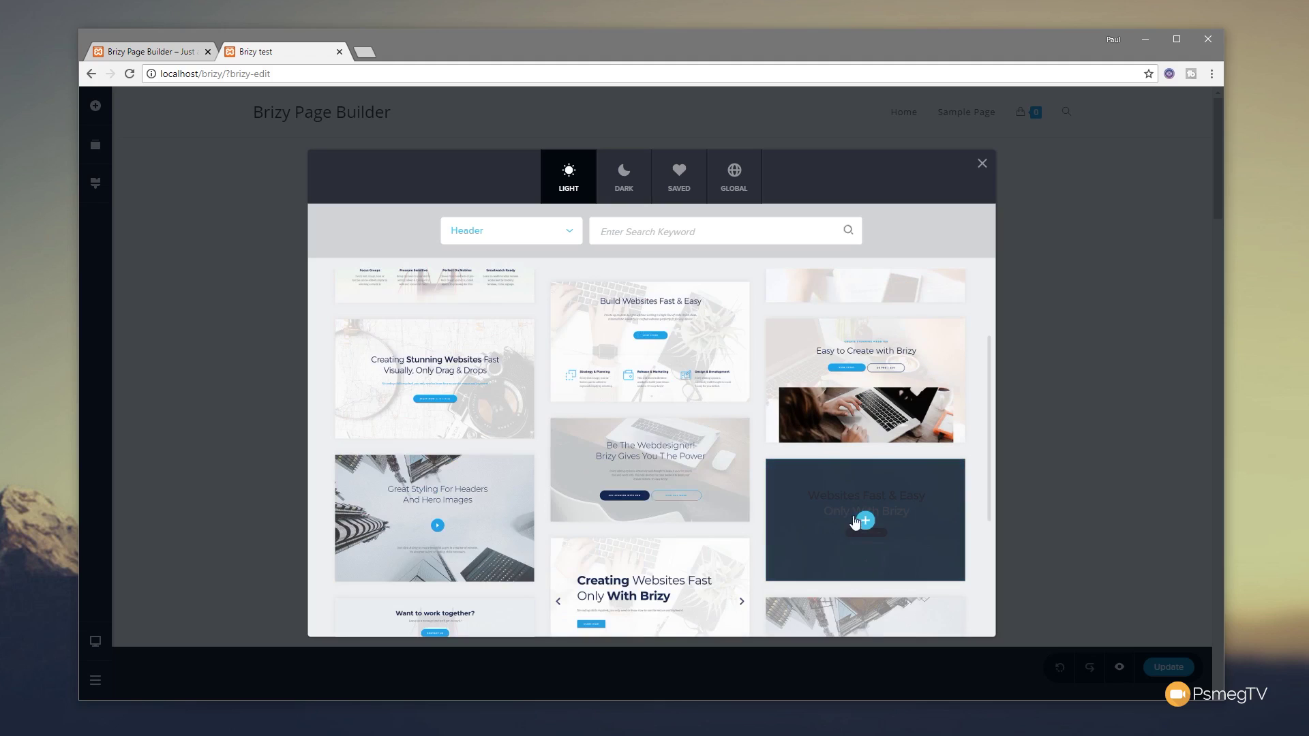
pyautogui.click(865, 520)
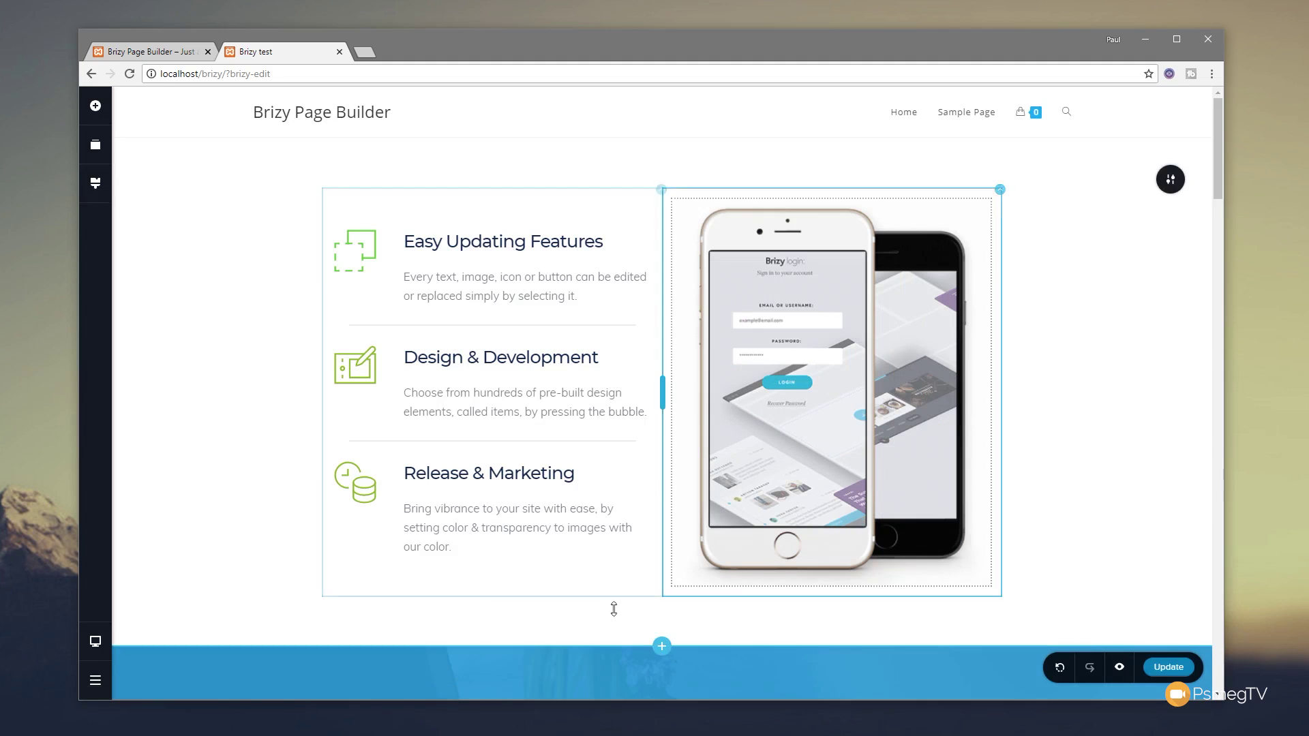
# - Use Reorder Blocks to drag the blue header block above the features section
pyautogui.scroll(-6, 663, 566)
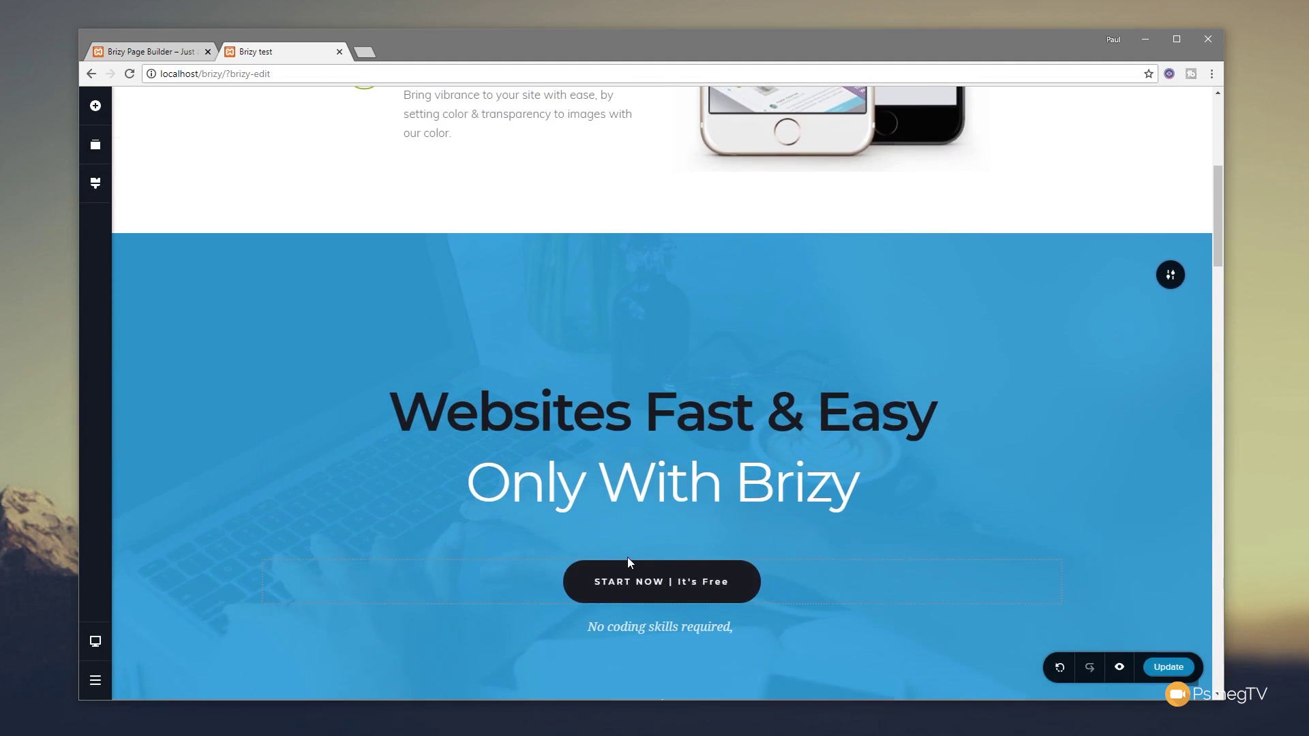
pyautogui.scroll(6, 626, 557)
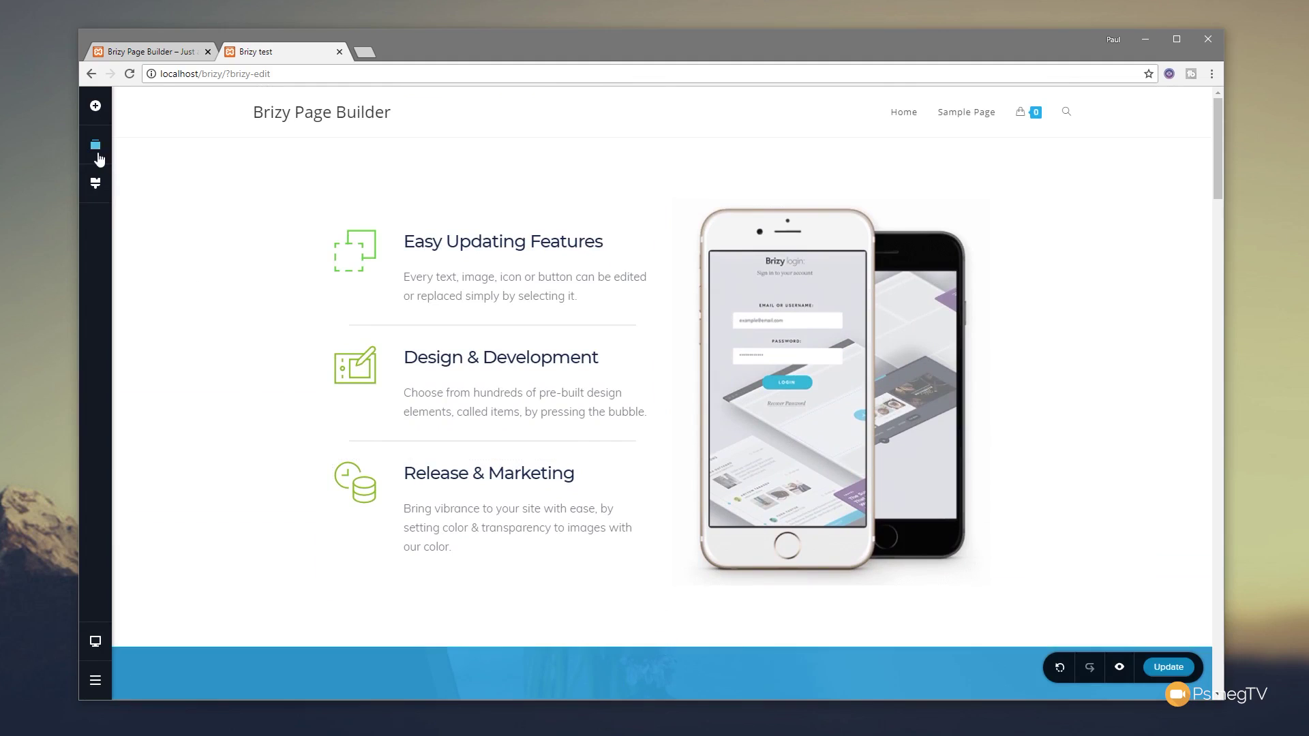
pyautogui.click(97, 155)
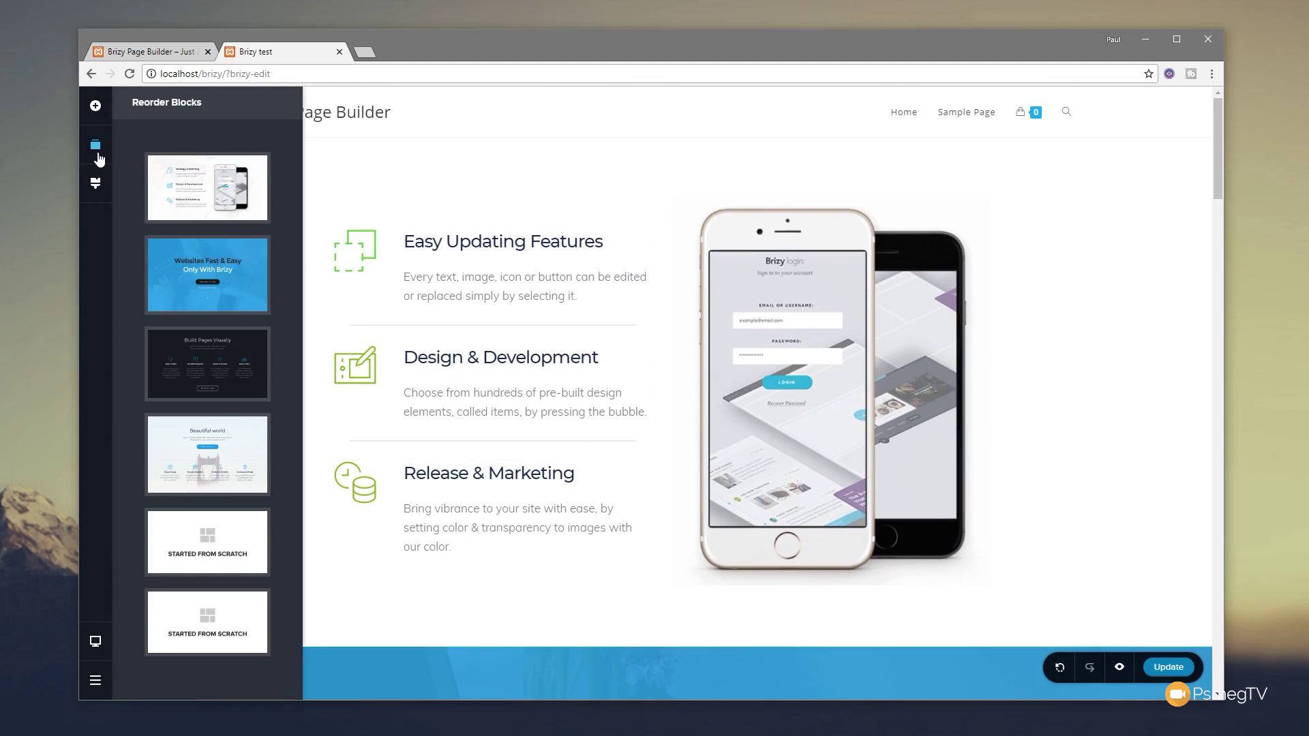
pyautogui.moveTo(204, 273); pyautogui.dragTo(197, 171)
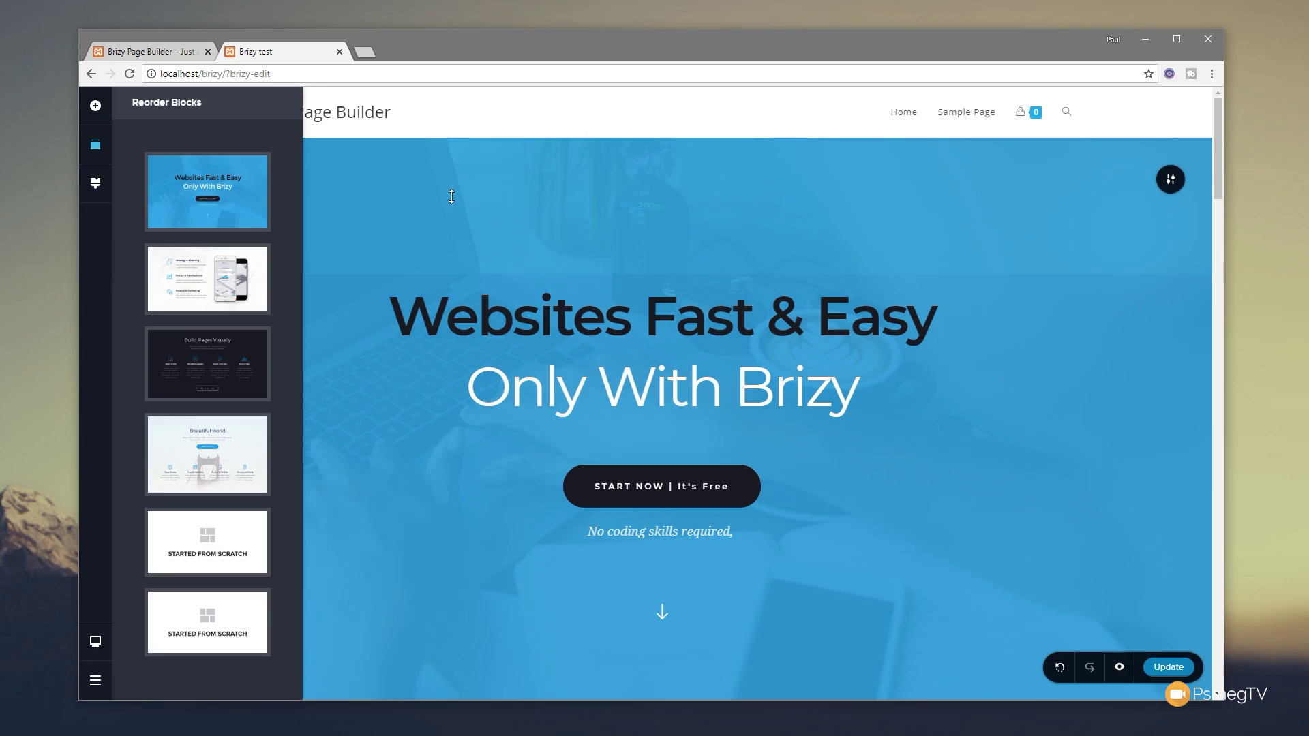
pyautogui.click(366, 364)
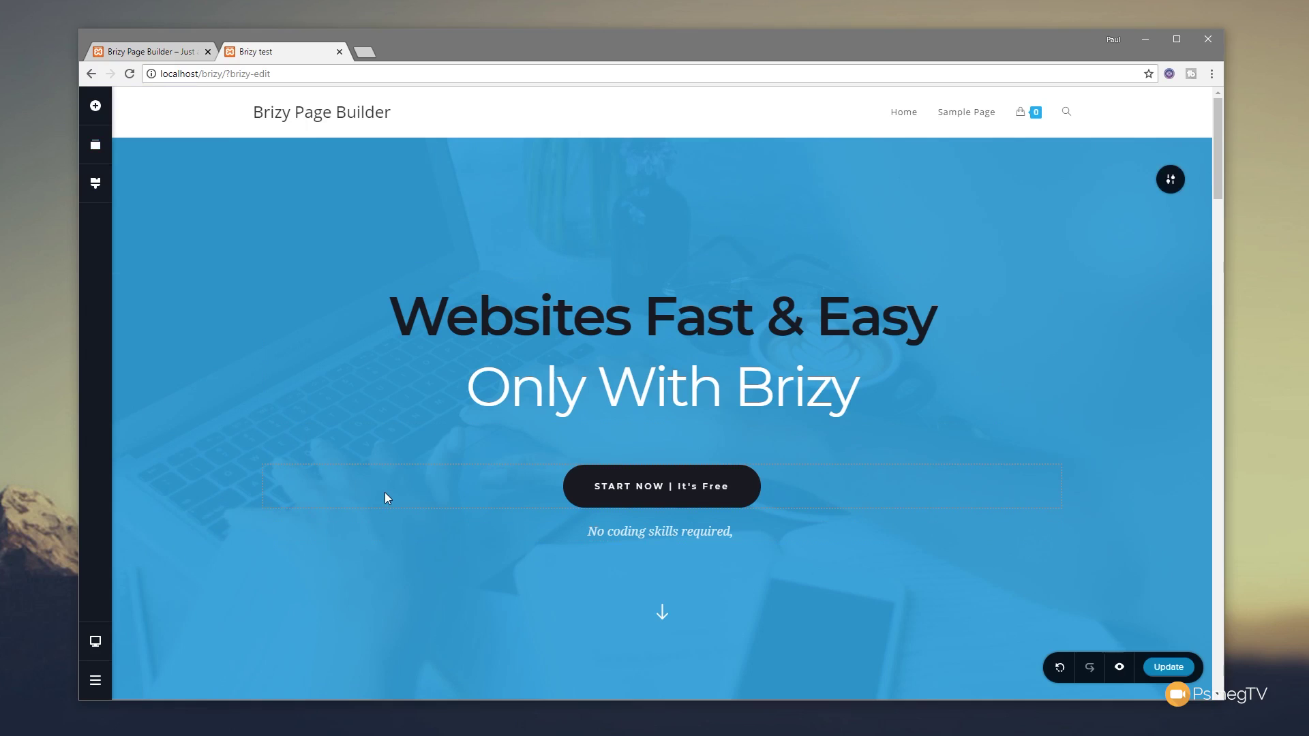
pyautogui.click(1168, 190)
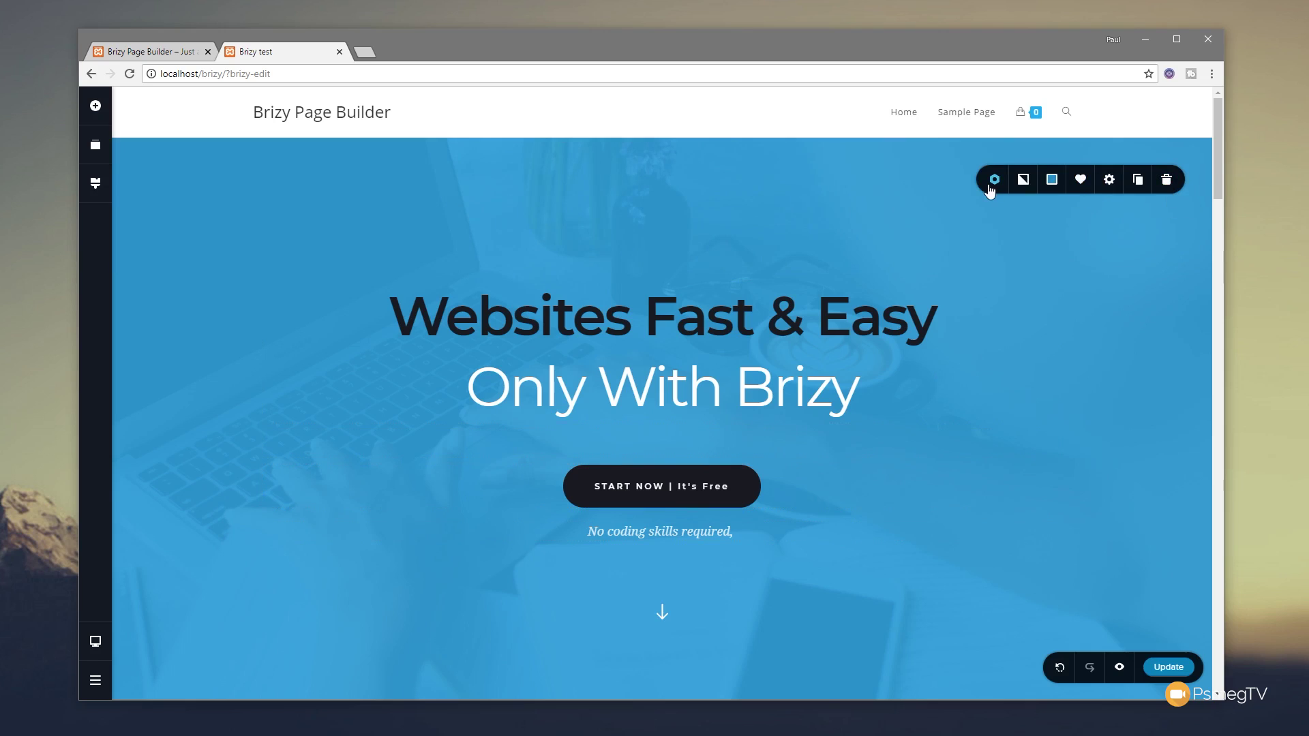
# - Set the header background to the pasted YouTube mountain-valley video at 1080p quality
pyautogui.click(1024, 180)
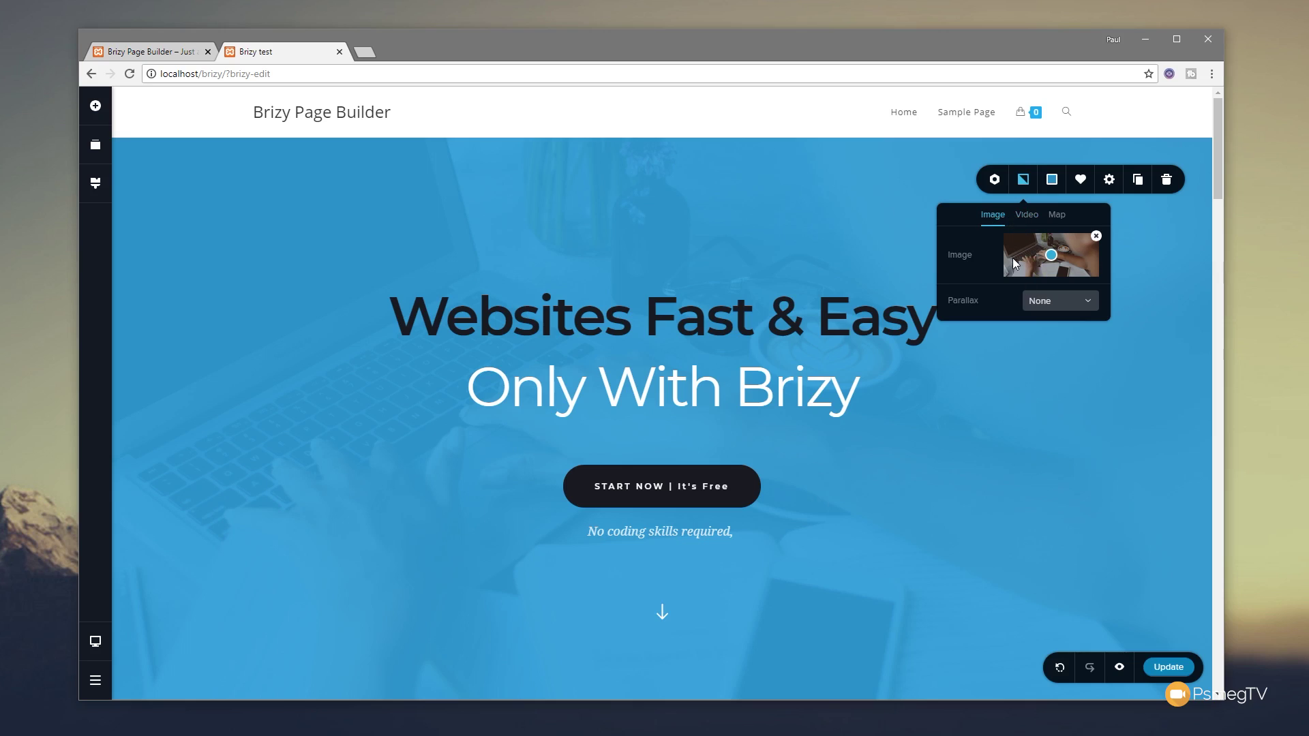
pyautogui.click(1027, 217)
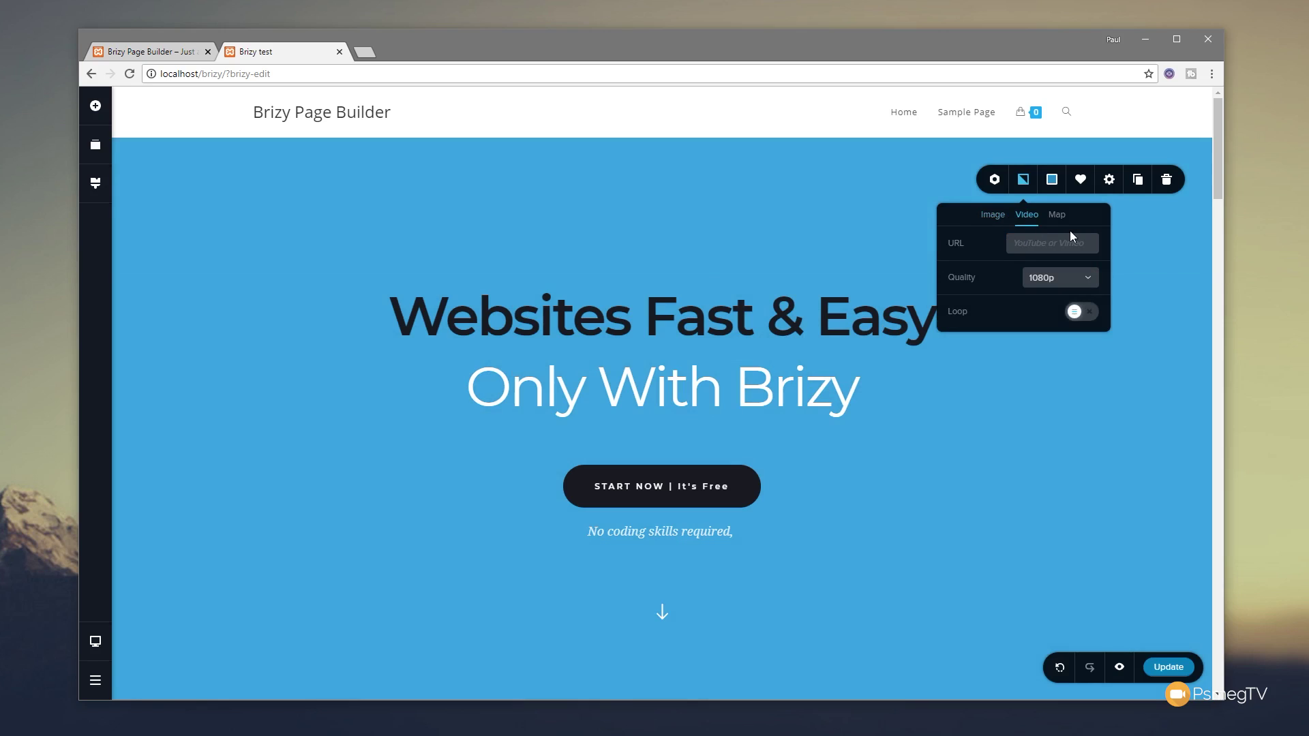
pyautogui.click(1055, 240)
pyautogui.hotkey('ctrl', 'v')
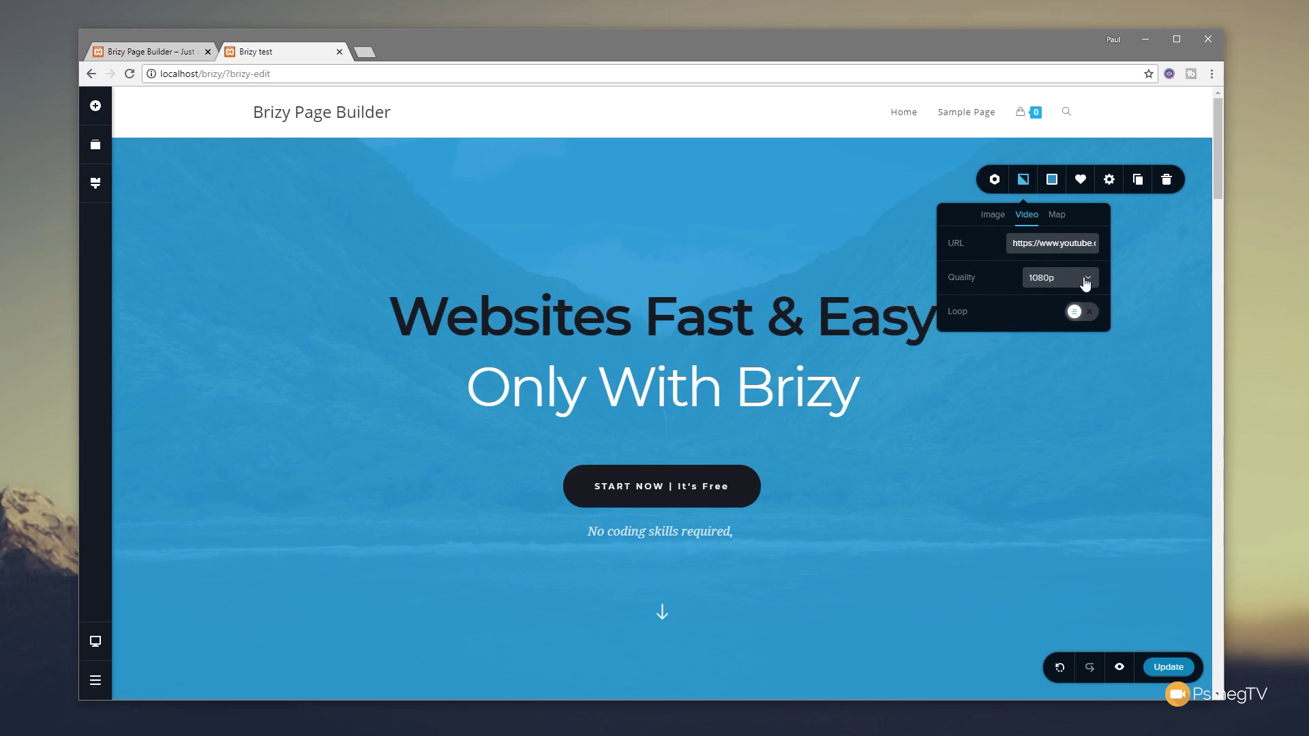
pyautogui.click(1089, 280)
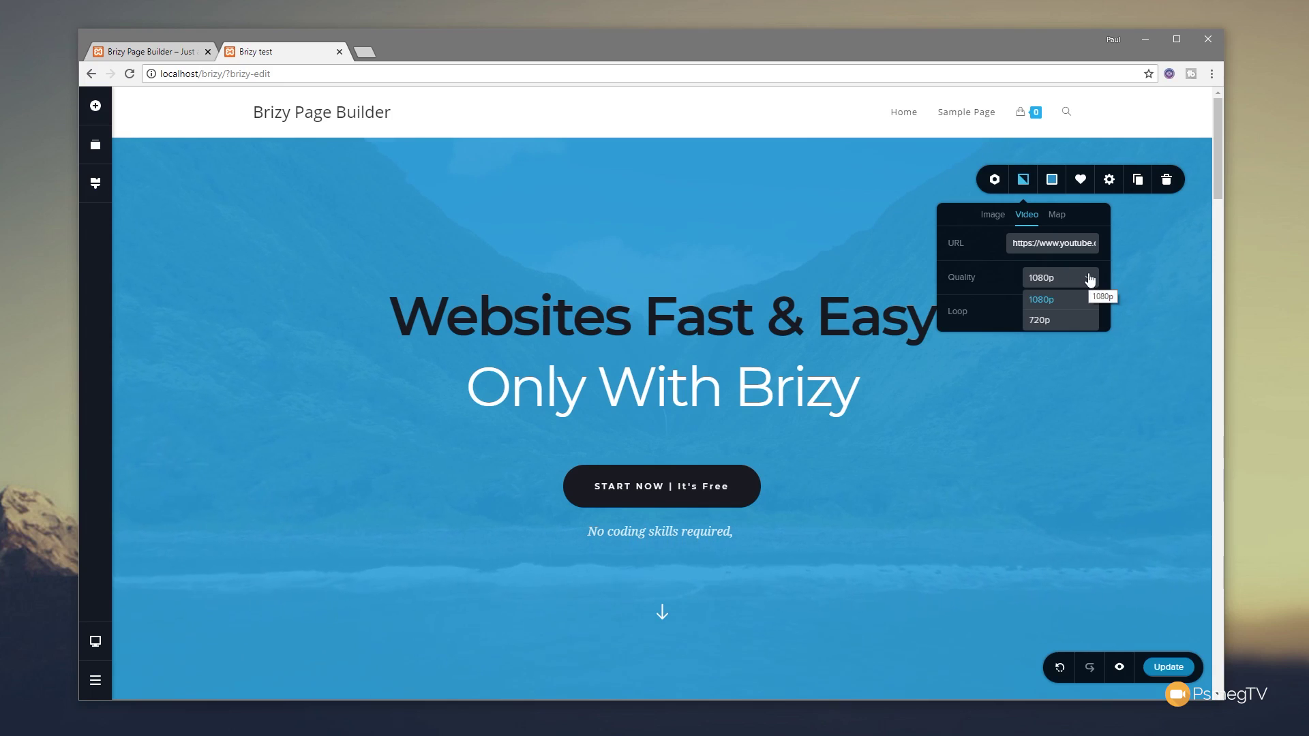
pyautogui.click(1003, 277)
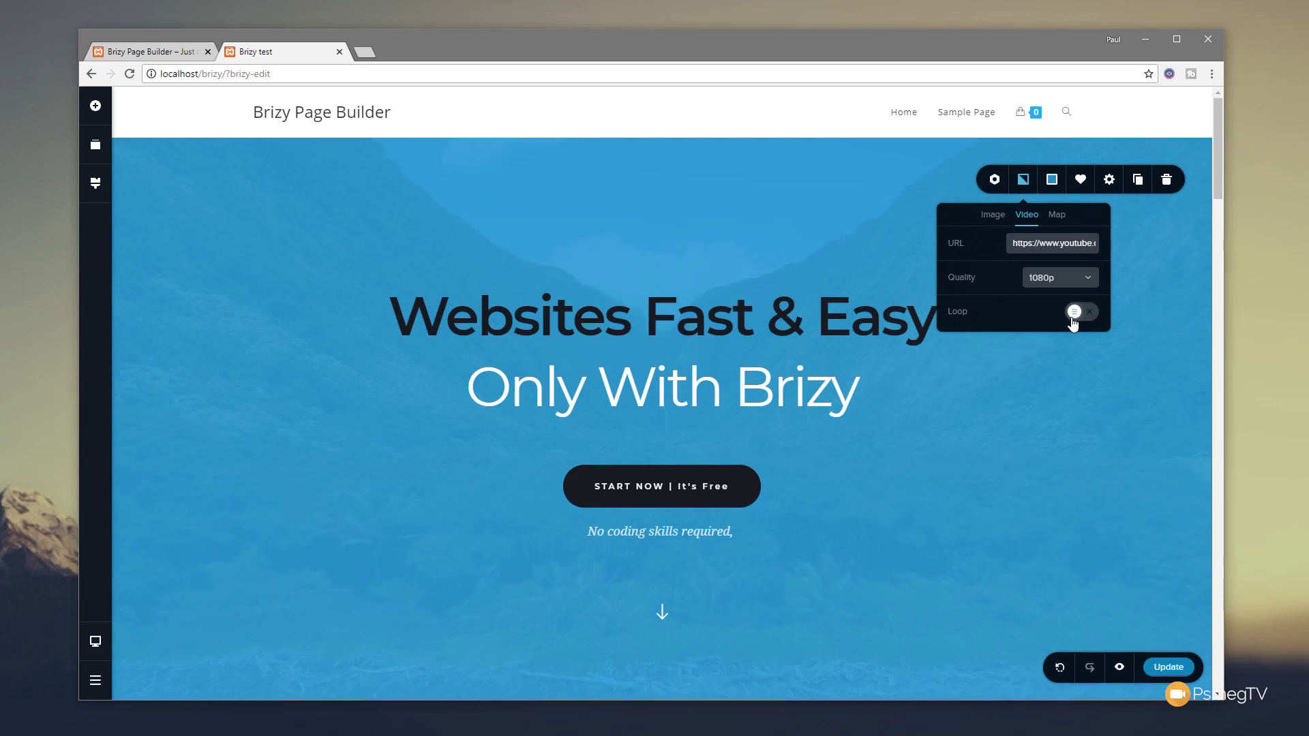
pyautogui.click(1053, 183)
# - Set the header overlay to dark #191B21 at about 37% opacity
pyautogui.click(1056, 184)
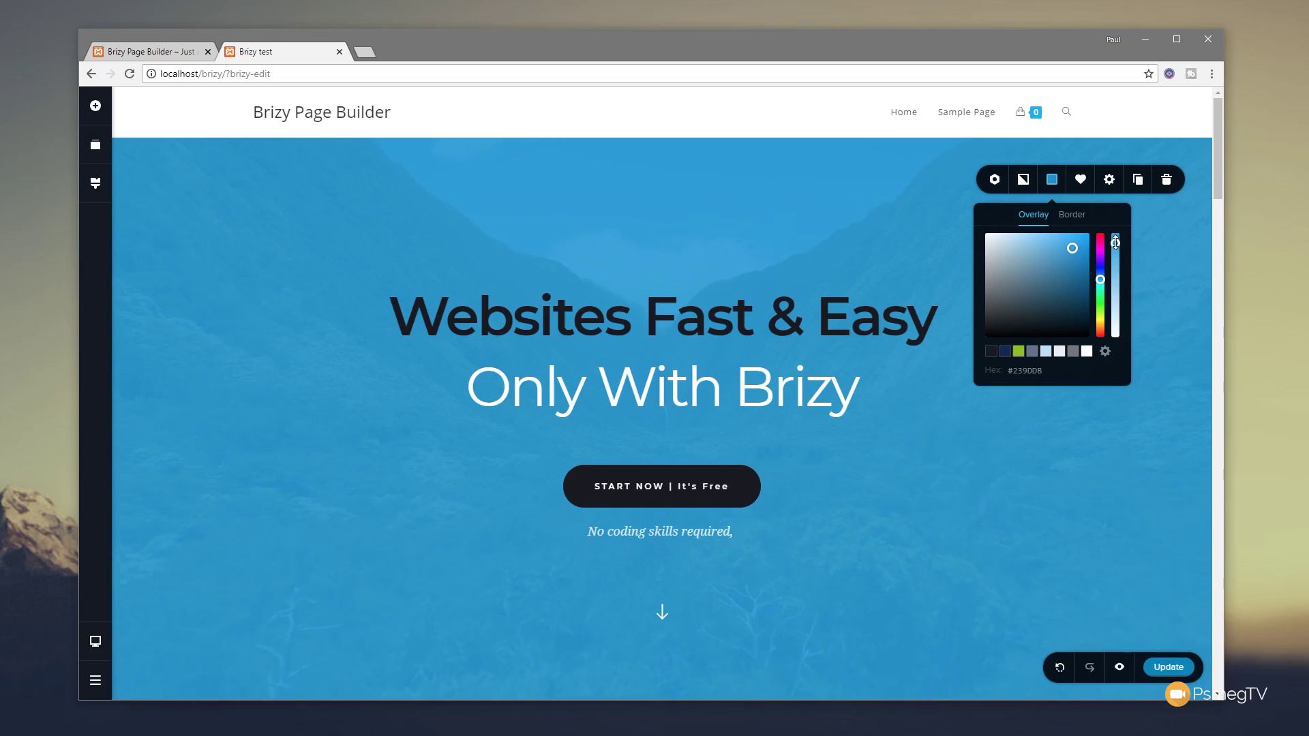
pyautogui.moveTo(1115, 242); pyautogui.dragTo(1122, 285)
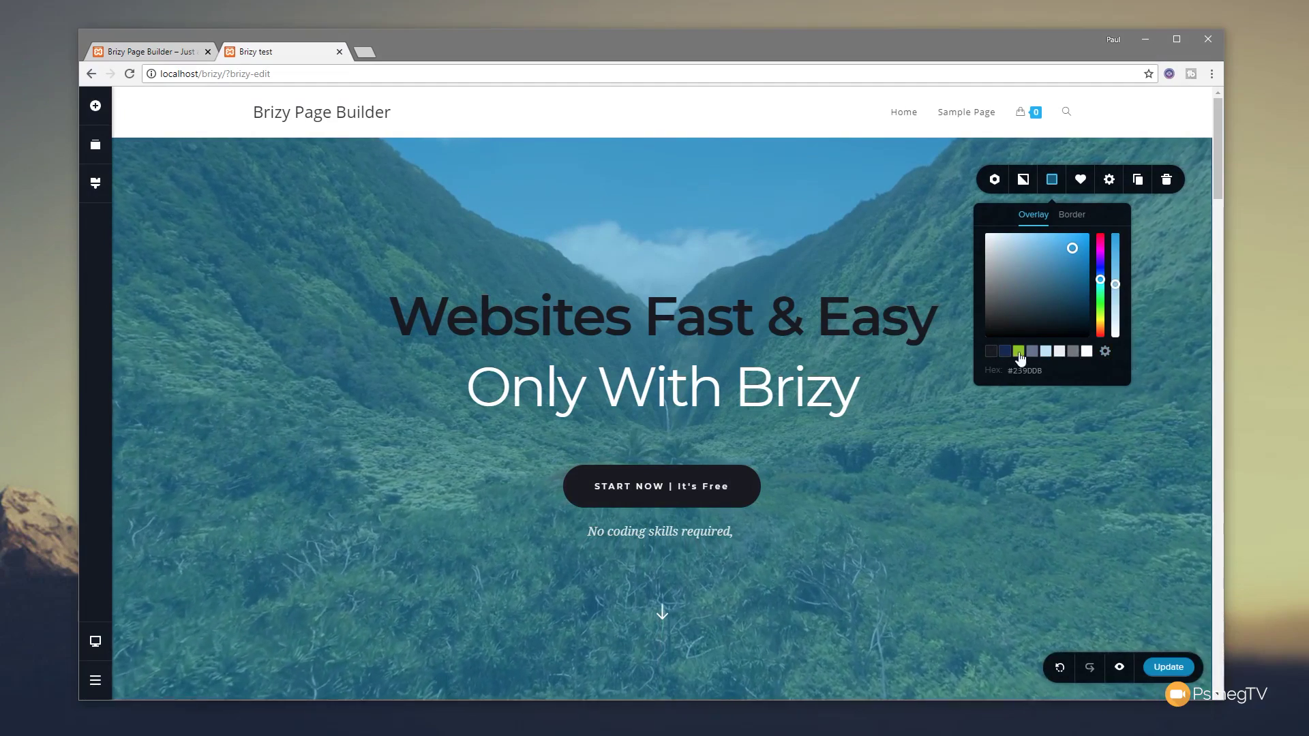
pyautogui.click(992, 352)
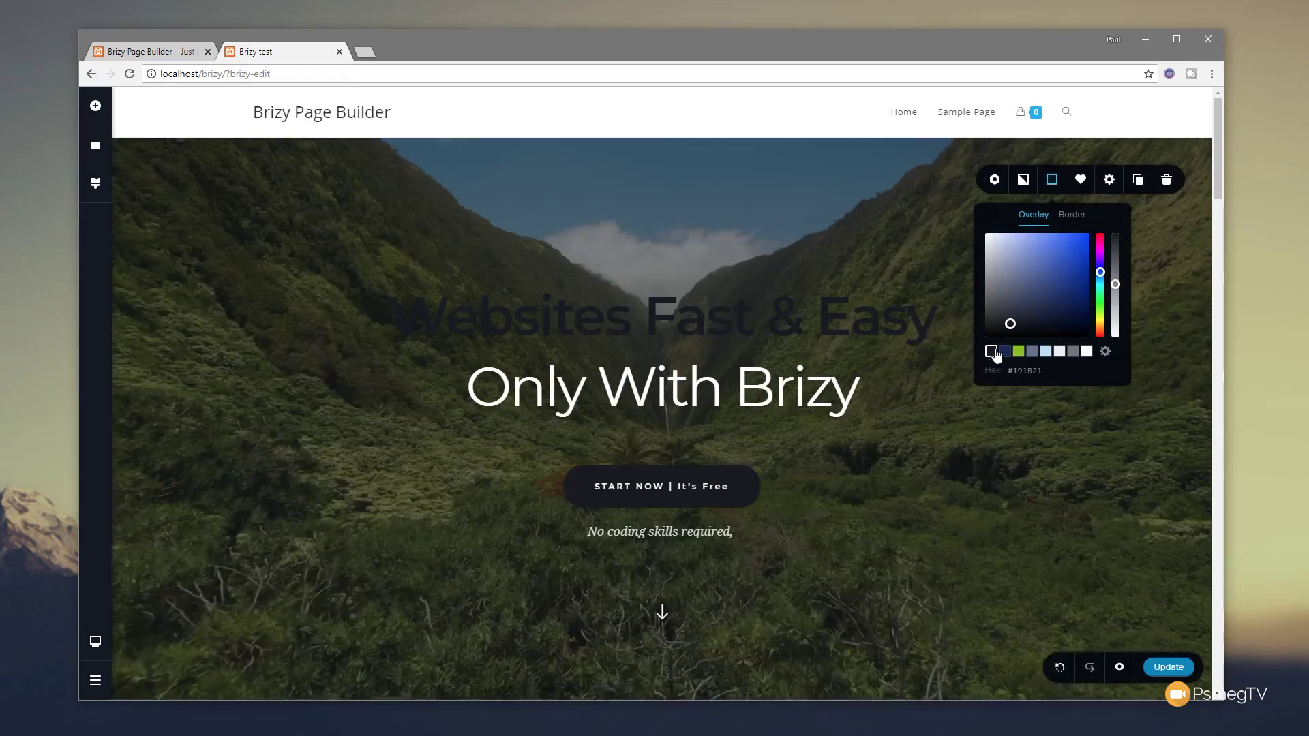
pyautogui.moveTo(1116, 284); pyautogui.dragTo(1116, 300)
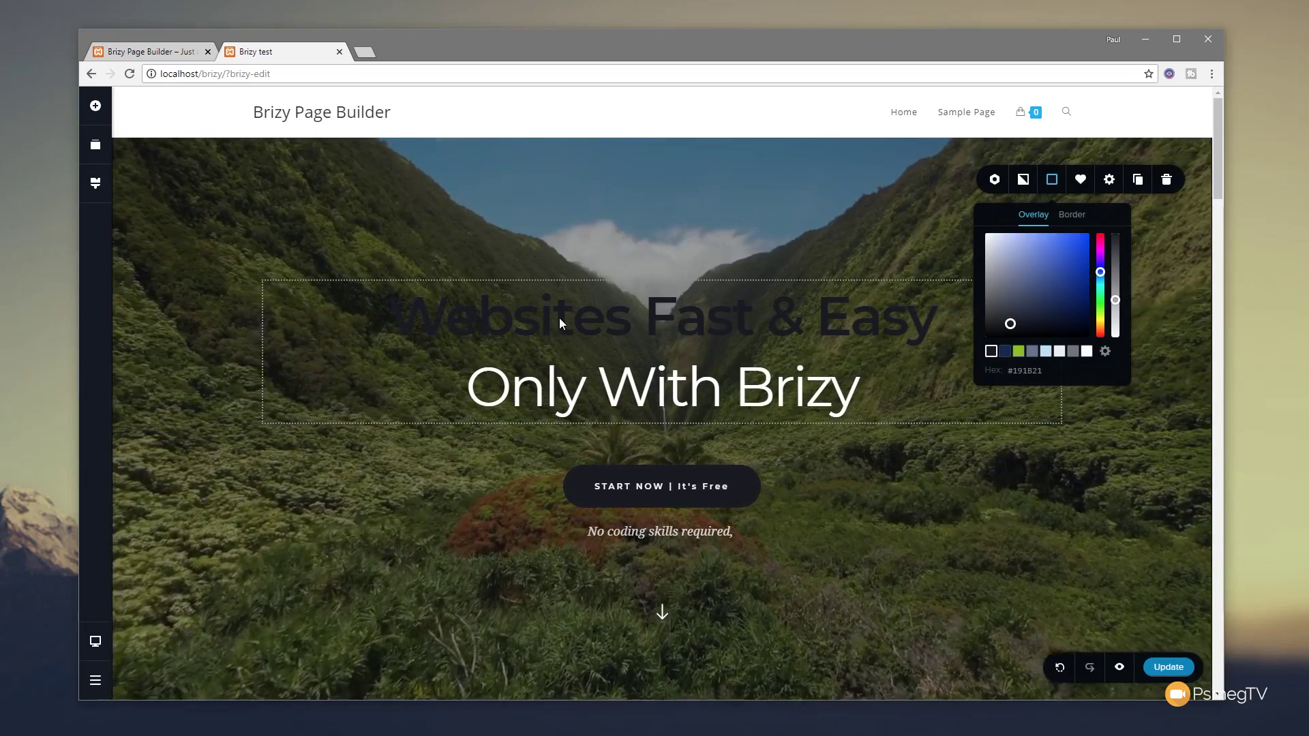
# - Turn the 'Websites Fast & Easy' headline text white
pyautogui.click(819, 327)
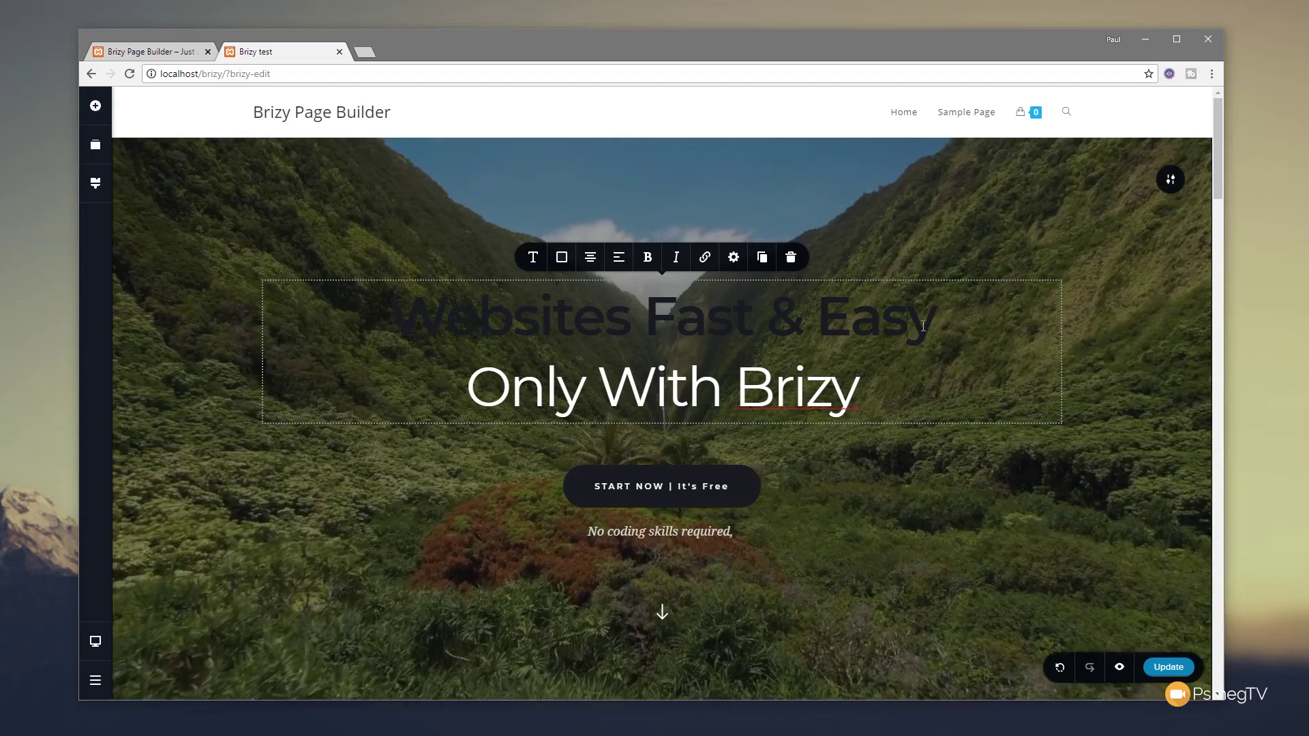
pyautogui.moveTo(923, 326); pyautogui.dragTo(399, 330)
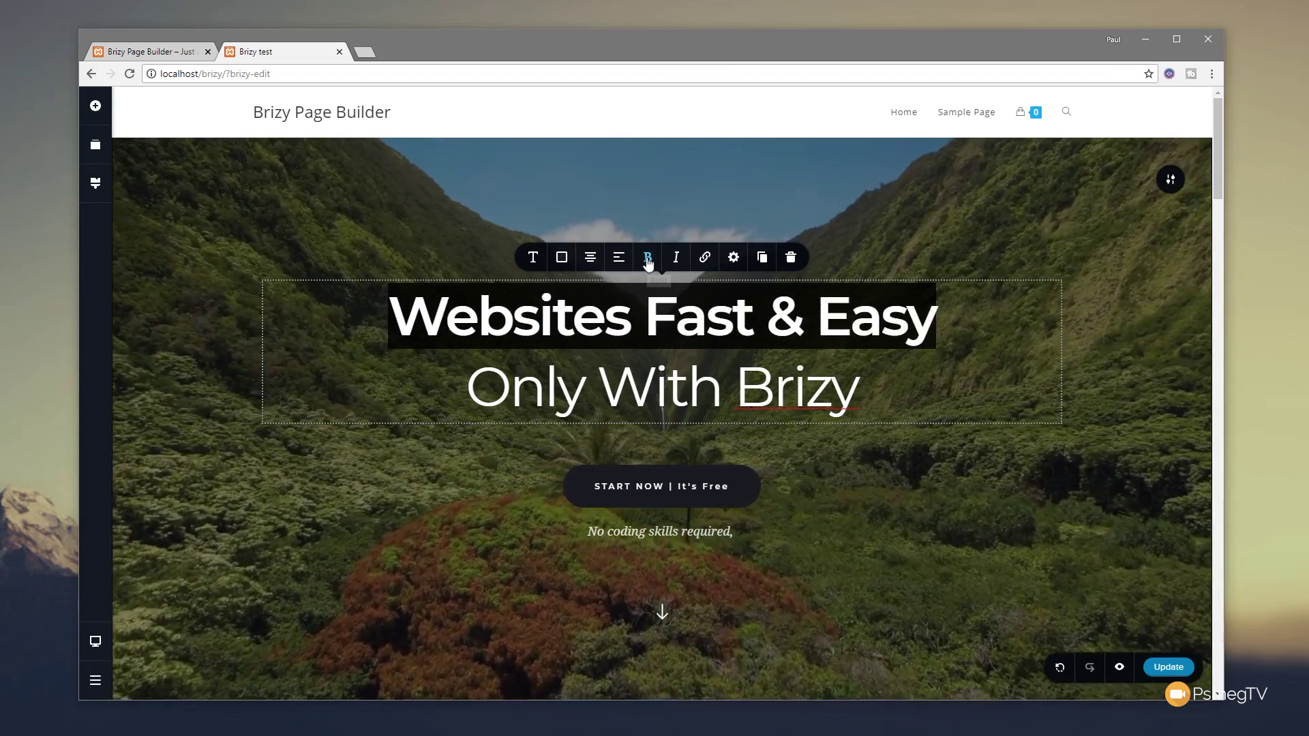
pyautogui.click(562, 257)
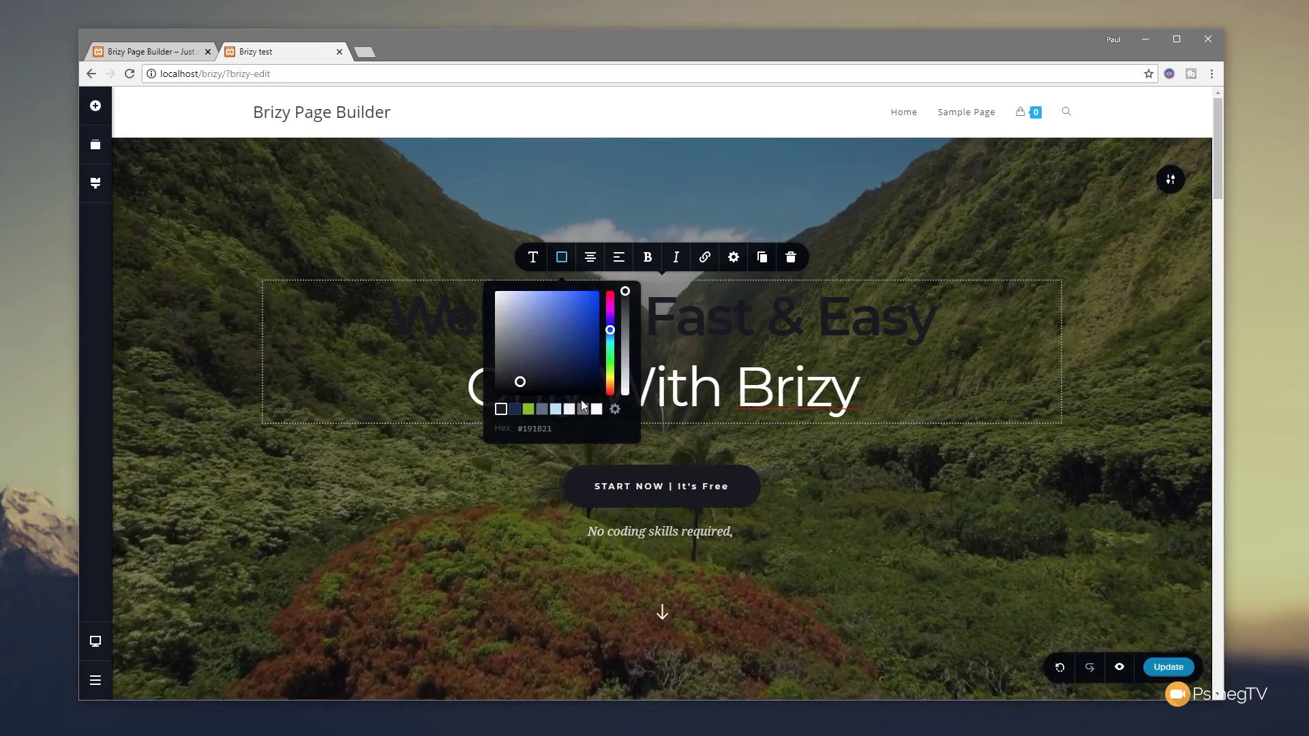
pyautogui.click(596, 409)
# - Give the START NOW button a lime-green #8CC10E background
pyautogui.click(729, 486)
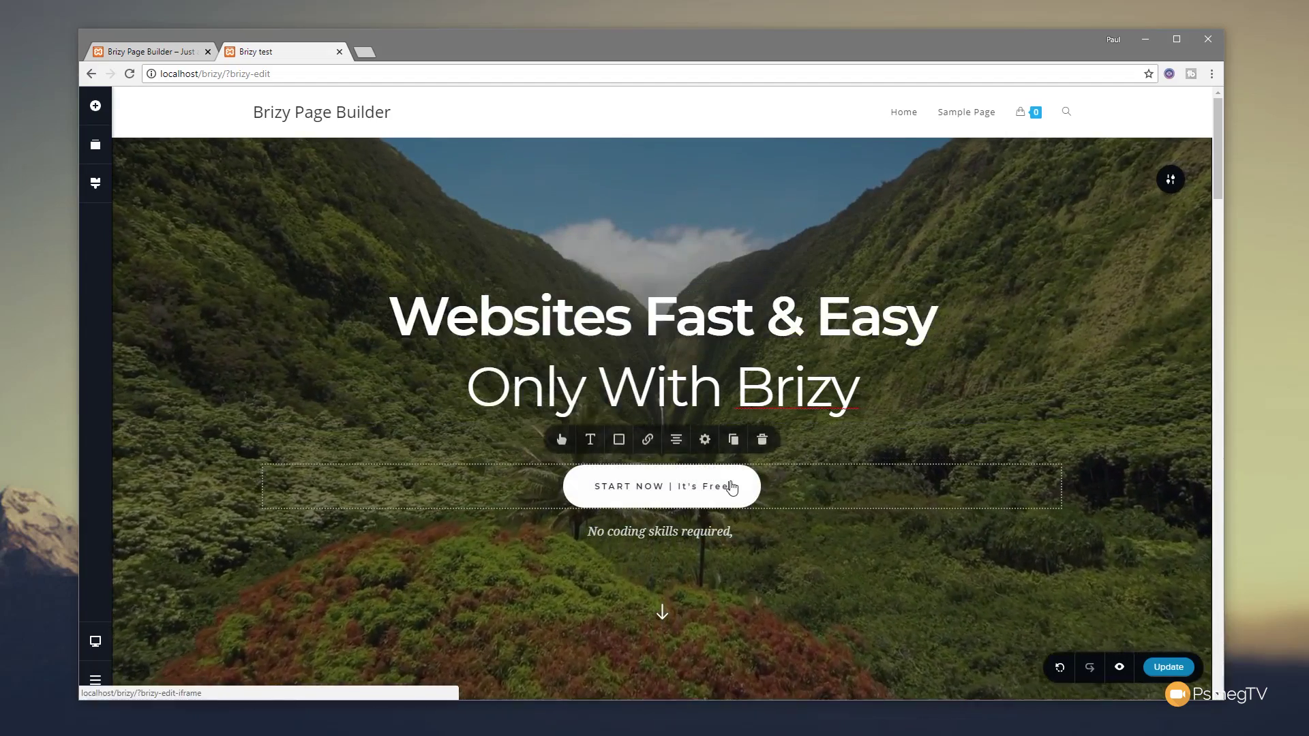
pyautogui.click(619, 440)
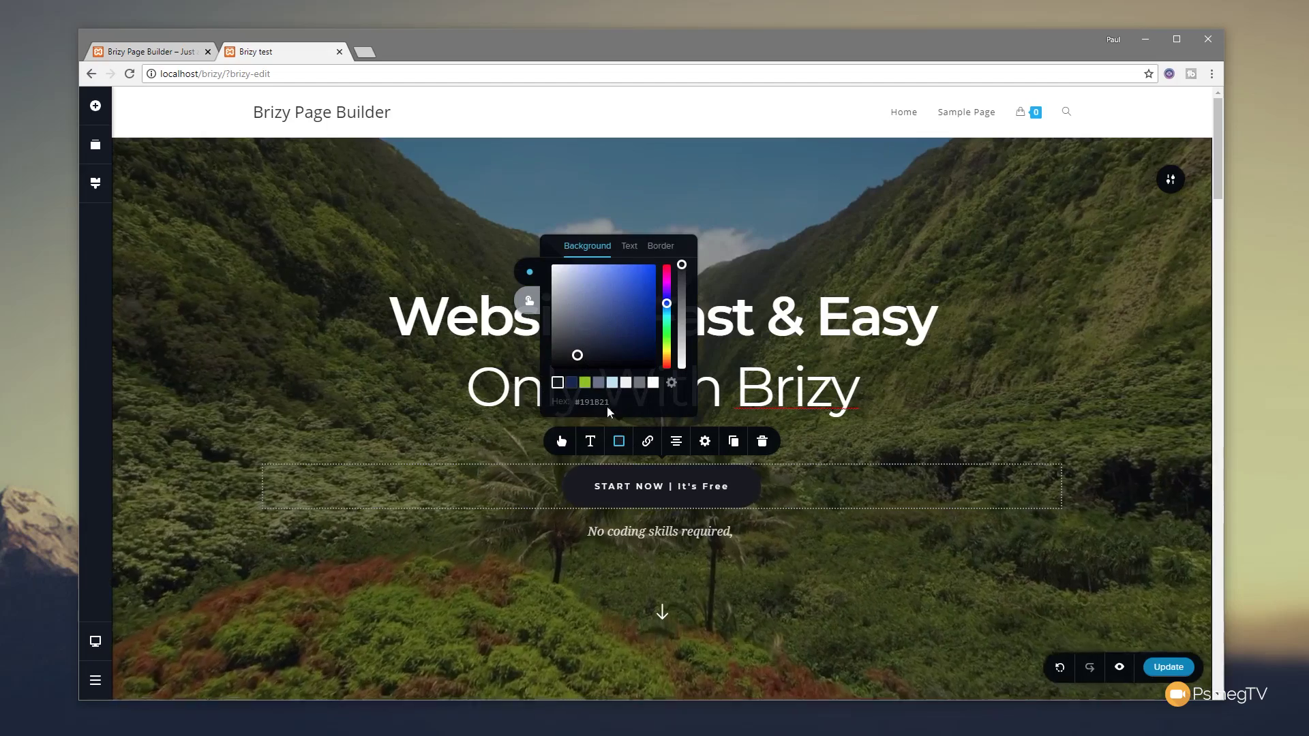
pyautogui.click(585, 382)
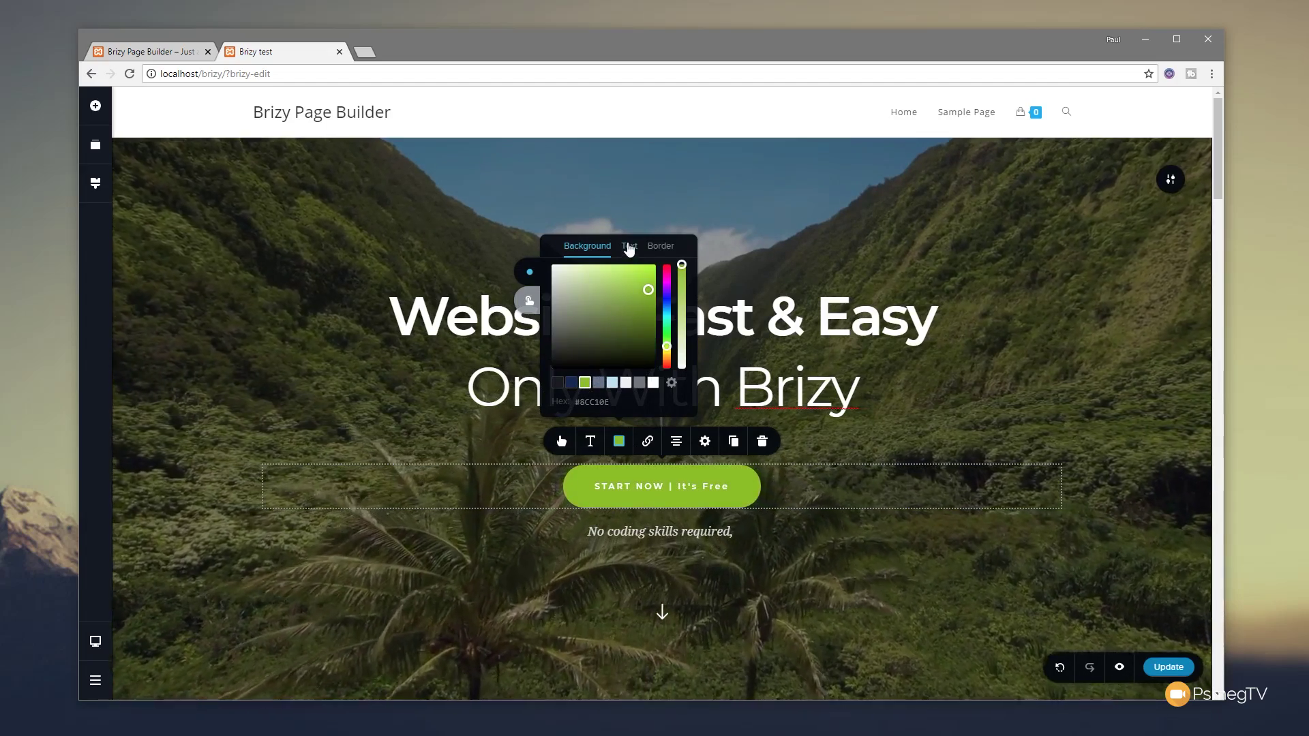
pyautogui.click(815, 529)
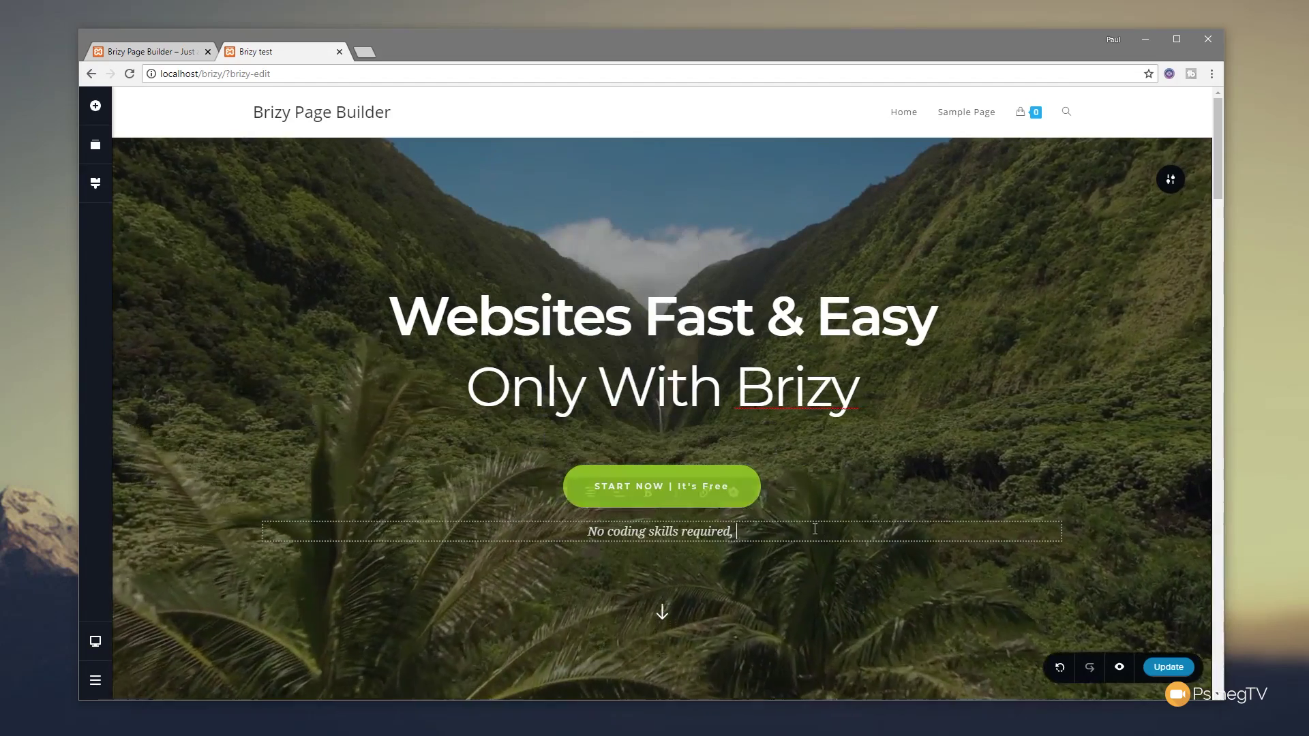
# - Update the page and reload the live site at localhost/brizy/ to view it
pyautogui.click(1169, 666)
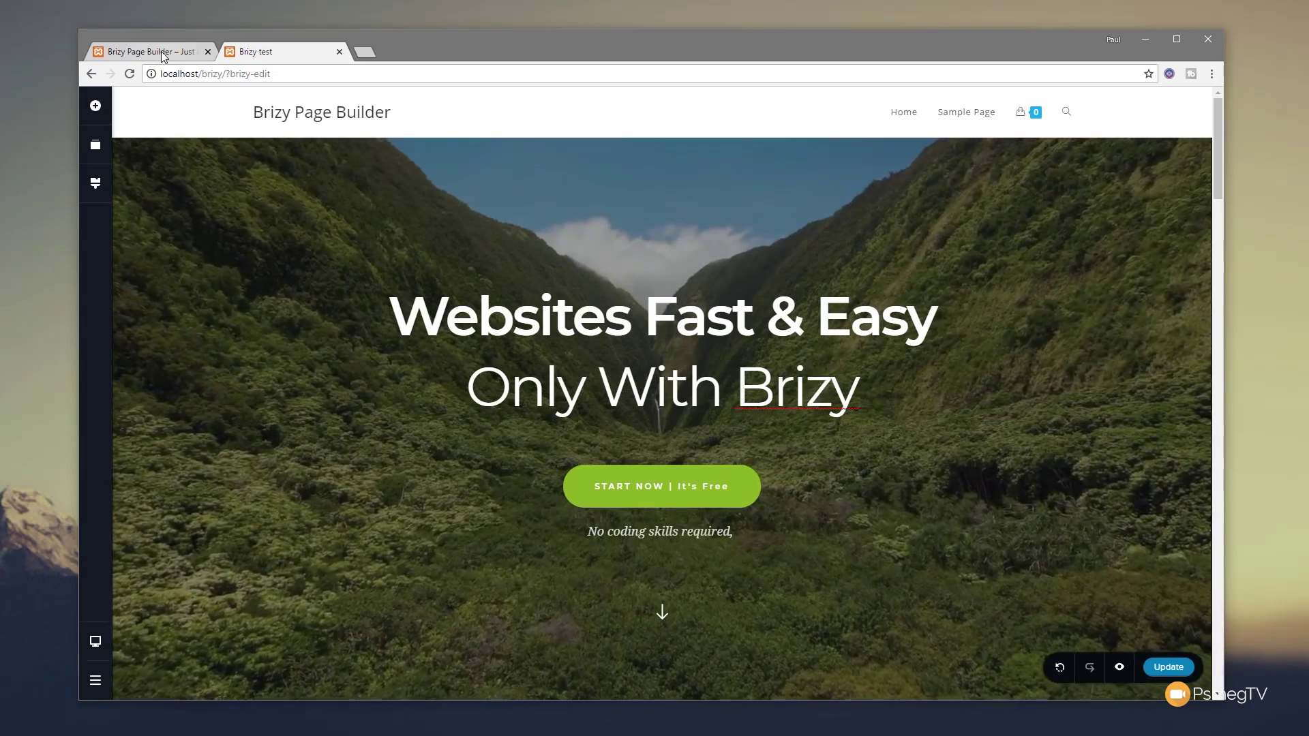
pyautogui.click(160, 51)
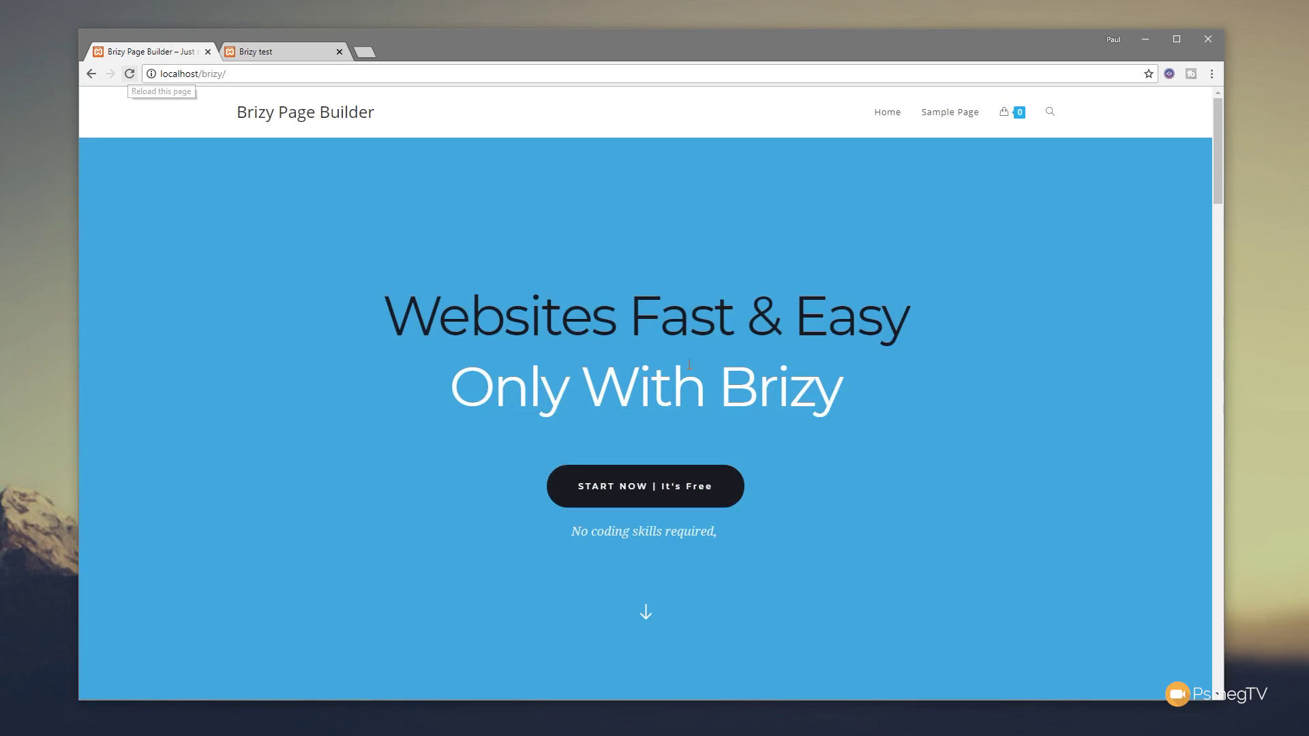
pyautogui.click(129, 74)
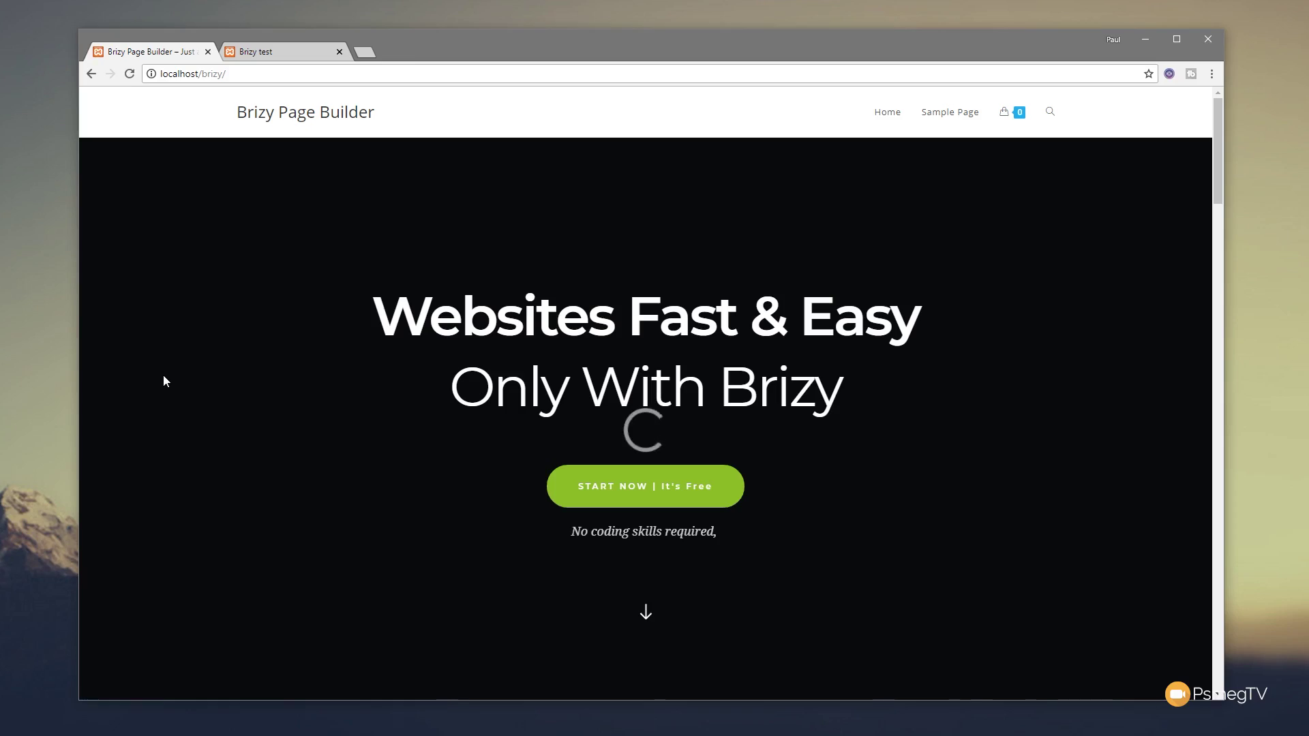